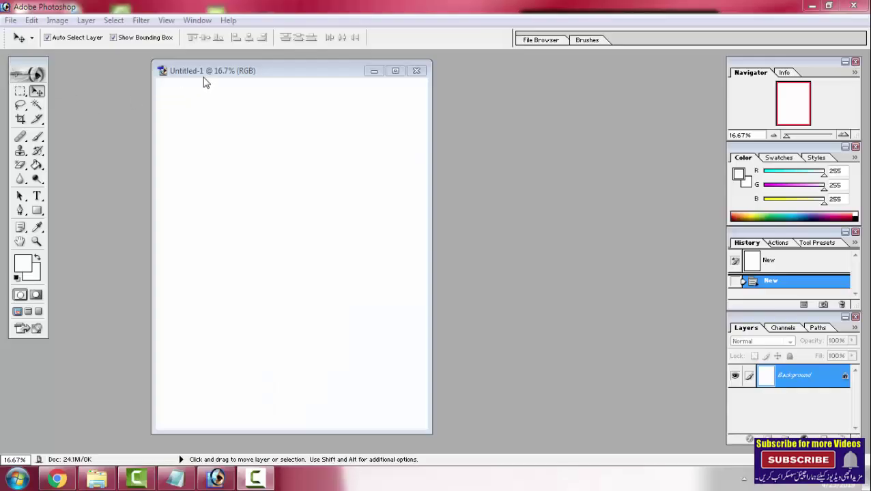
- Close the old blank document and create a new 8.5×11-inch, 300 pixels/inch document
{"action": "left_click", "coordinate": [417, 71]}
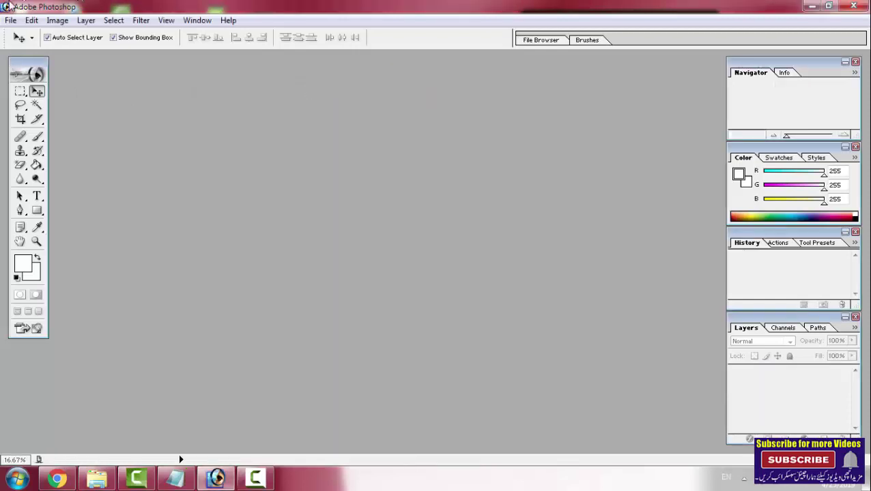
{"action": "left_click", "coordinate": [10, 20]}
{"action": "mouse_move", "coordinate": [32, 21]}
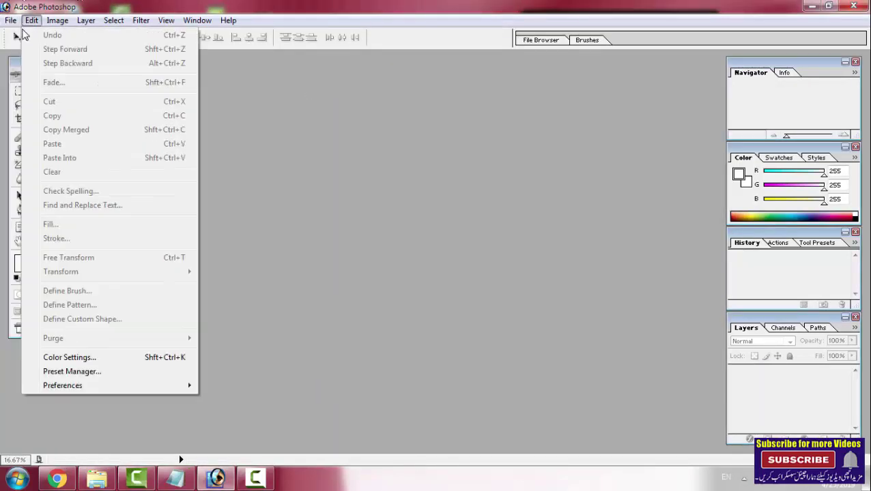
{"action": "left_click", "coordinate": [33, 35]}
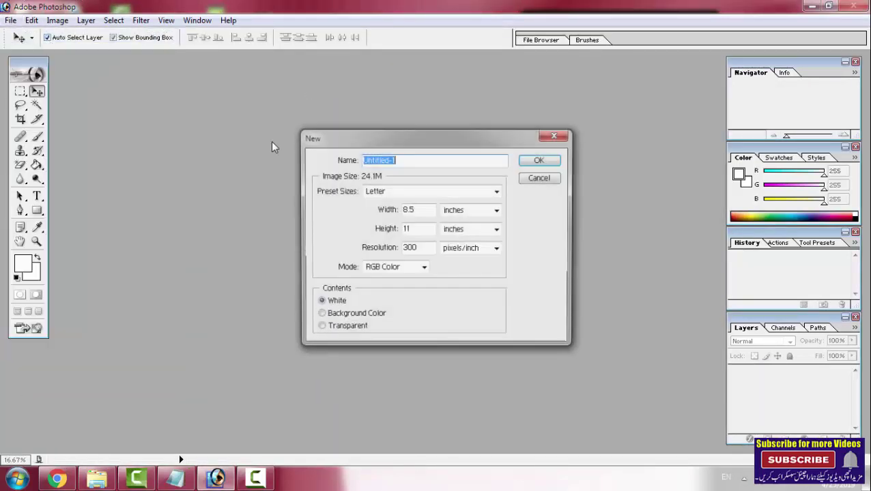
{"action": "left_click", "coordinate": [546, 163]}
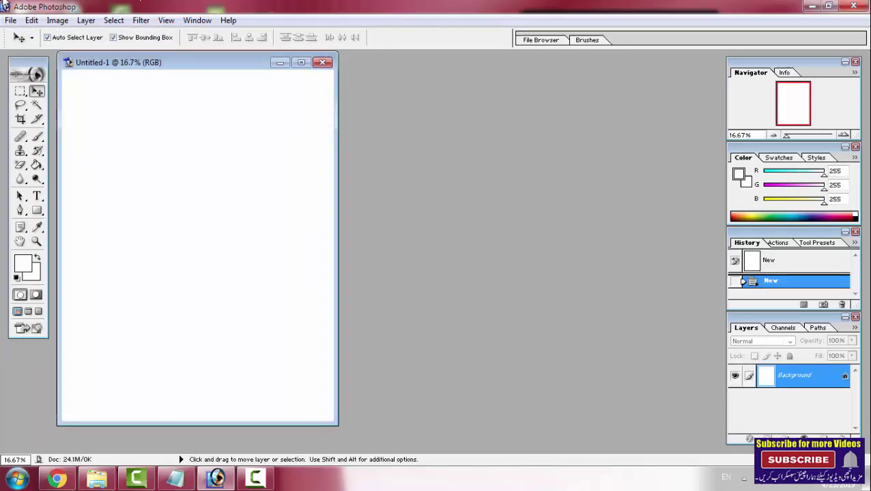
{"action": "left_click_drag", "start_coordinate": [202, 63], "coordinate": [296, 101]}
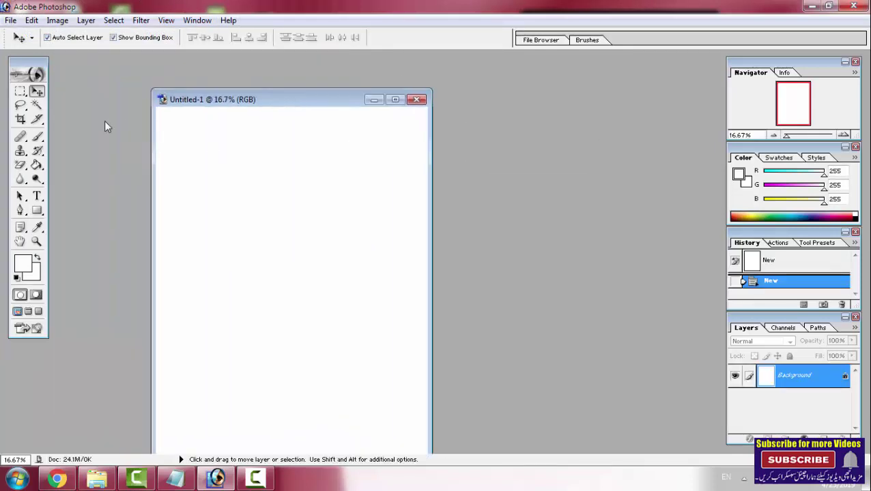
- Open Auto cad 2004 tambnil.tif in Photoshop by dragging it from the desktop
{"action": "left_click", "coordinate": [811, 5]}
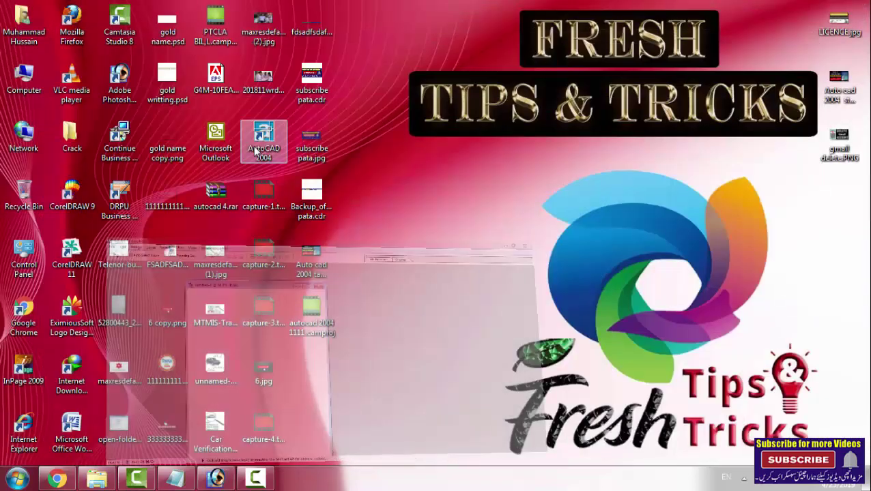
{"action": "left_click_drag", "start_coordinate": [311, 258], "coordinate": [299, 321]}
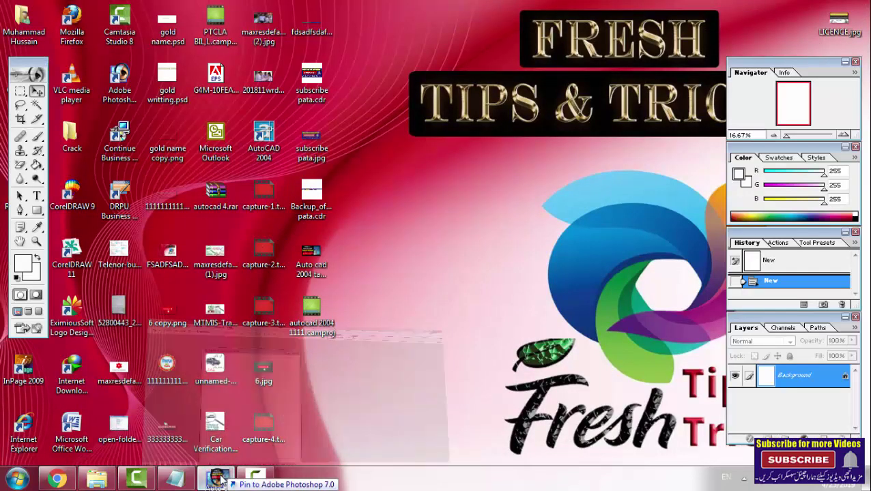
{"action": "left_click_drag", "start_coordinate": [258, 399], "coordinate": [326, 309]}
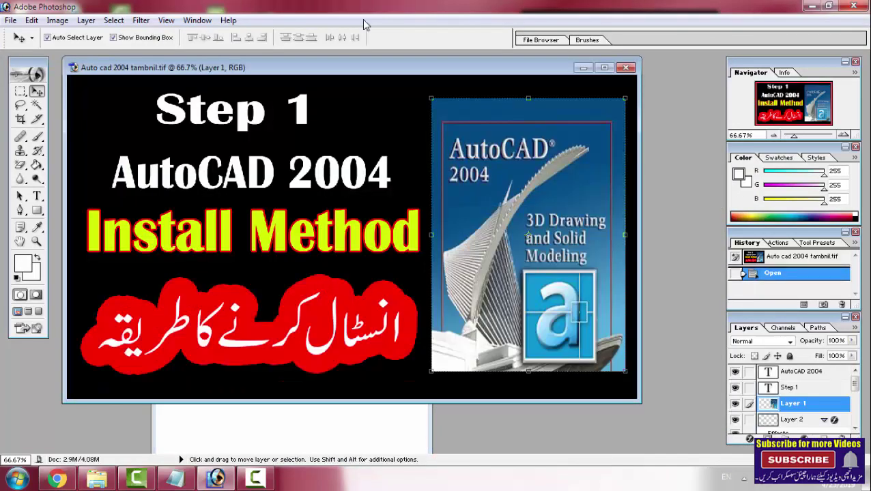
- Clear a marquee strip along the cover's top to black, then marquee the AutoCAD 2004 title
{"action": "mouse_move", "coordinate": [333, 73]}
{"action": "left_mouse_down"}
{"action": "mouse_move", "coordinate": [302, 106]}
{"action": "mouse_move", "coordinate": [315, 117]}
{"action": "left_mouse_up"}
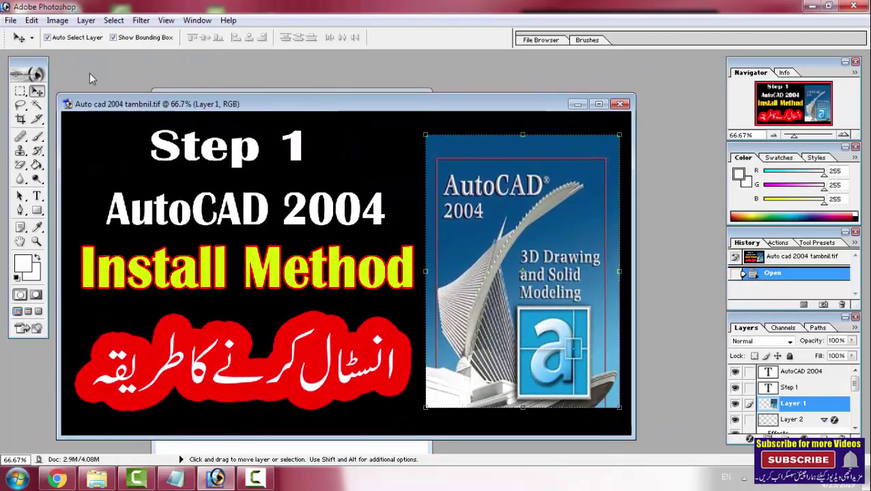
{"action": "left_click", "coordinate": [21, 92]}
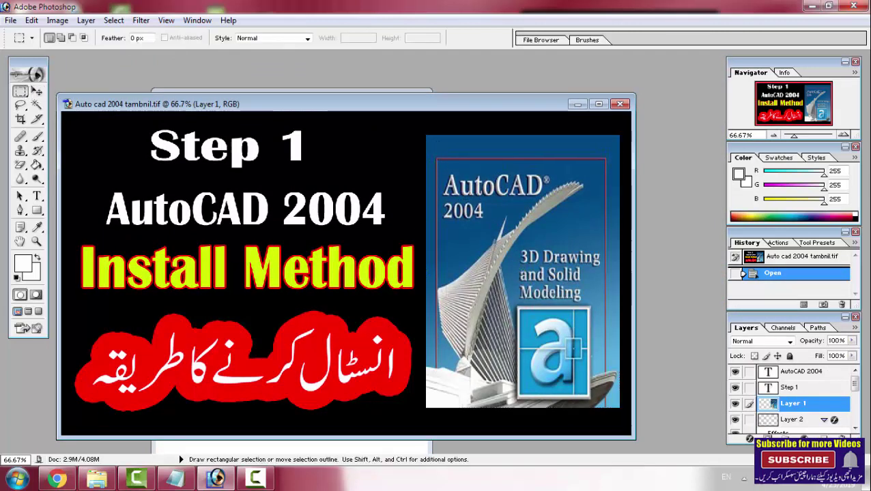
{"action": "left_click_drag", "start_coordinate": [548, 163], "coordinate": [572, 165]}
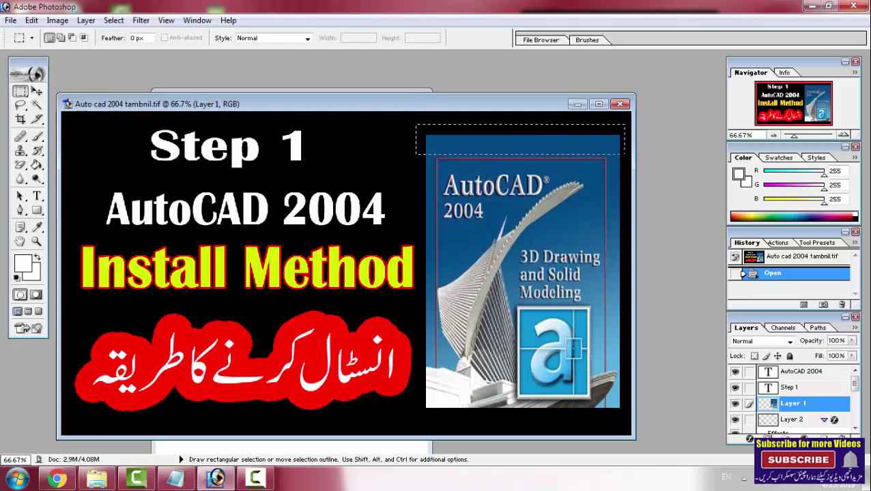
{"action": "left_click_drag", "start_coordinate": [623, 154], "coordinate": [623, 154]}
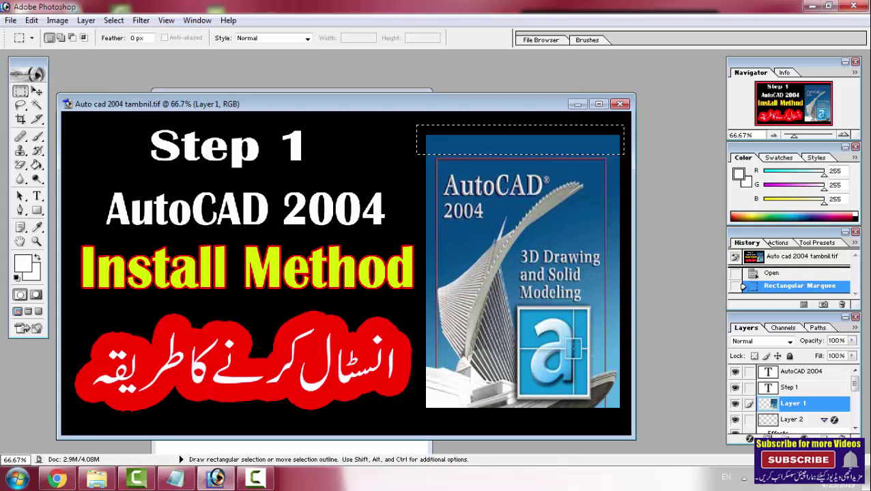
{"action": "key", "text": "Delete"}
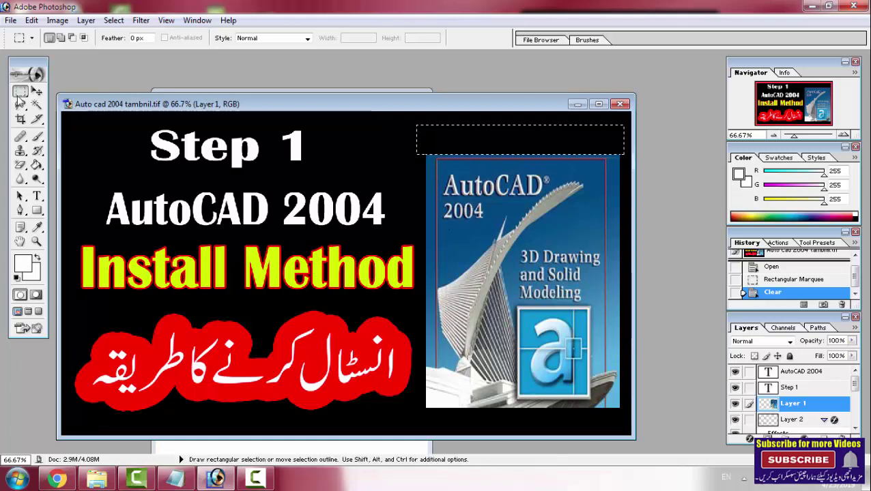
{"action": "key", "text": "ctrl+d"}
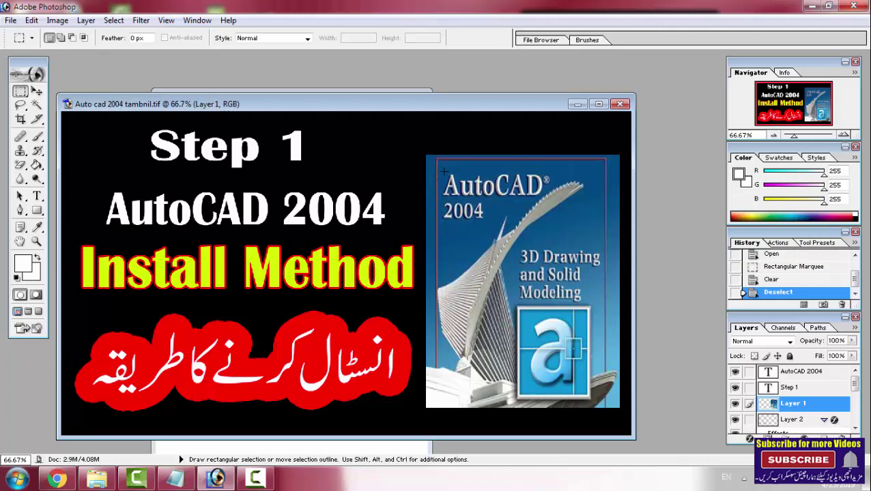
{"action": "left_click_drag", "start_coordinate": [572, 222], "coordinate": [565, 227]}
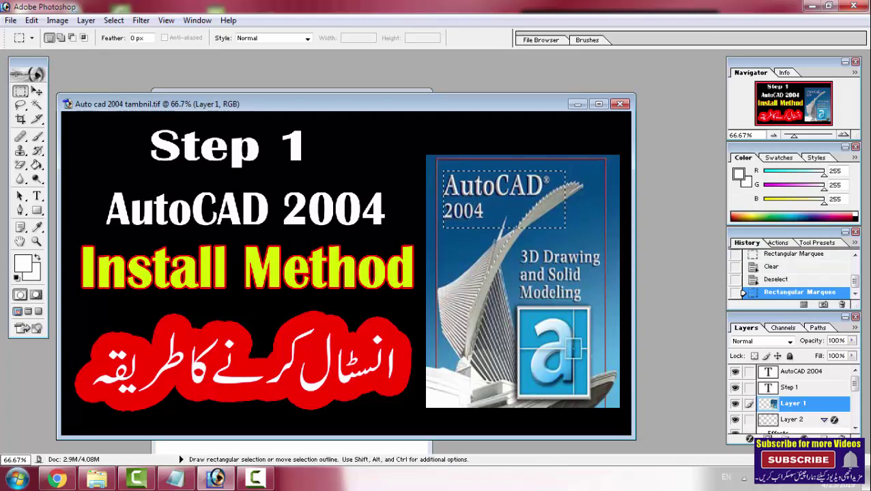
- Drag the selected AutoCAD 2004 title patch down to the cover's lower left beside 3D Drawing
{"action": "left_click", "coordinate": [37, 92]}
{"action": "mouse_move", "coordinate": [522, 194]}
{"action": "left_mouse_down"}
{"action": "mouse_move", "coordinate": [415, 171]}
{"action": "mouse_move", "coordinate": [174, 176]}
{"action": "mouse_move", "coordinate": [461, 222]}
{"action": "left_mouse_up"}
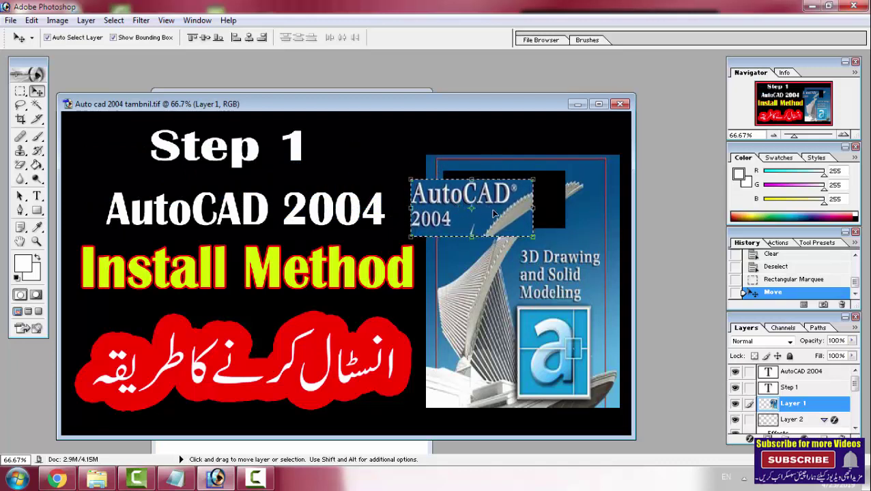
{"action": "left_click_drag", "start_coordinate": [502, 213], "coordinate": [506, 215]}
{"action": "key", "text": "shift+Right"}
{"action": "key", "text": "shift+Right"}
{"action": "key", "text": "shift+Right"}
{"action": "key", "text": "shift+Down"}
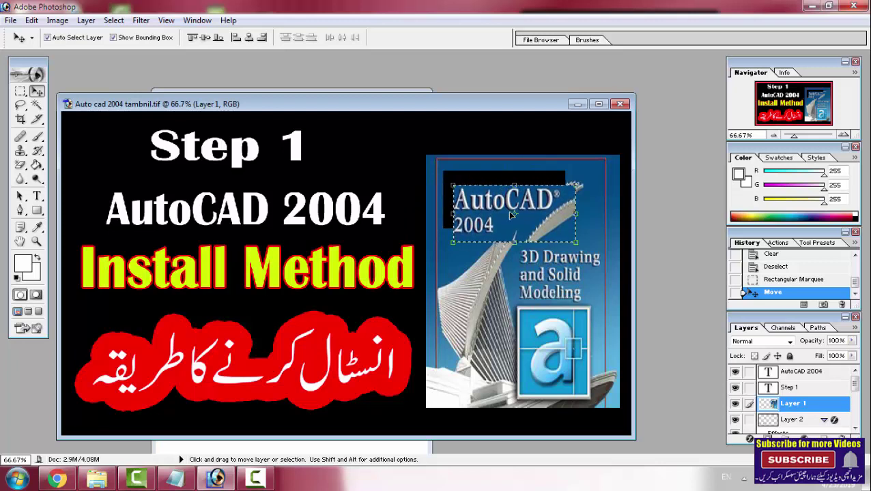
{"action": "left_click_drag", "start_coordinate": [488, 205], "coordinate": [462, 202]}
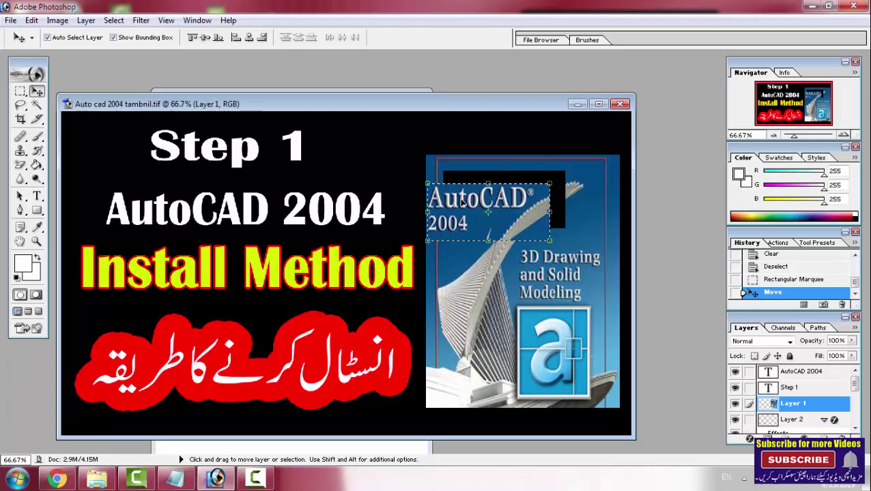
{"action": "left_click_drag", "start_coordinate": [479, 203], "coordinate": [319, 213]}
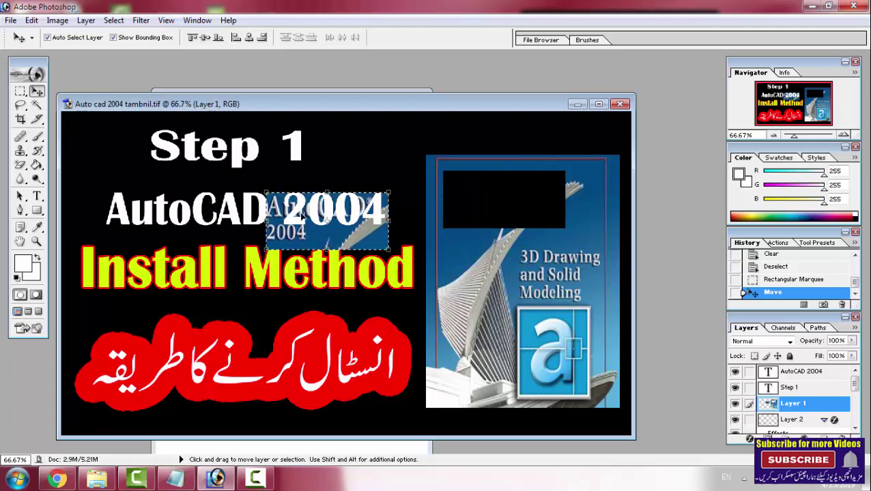
{"action": "left_click_drag", "start_coordinate": [308, 221], "coordinate": [454, 311]}
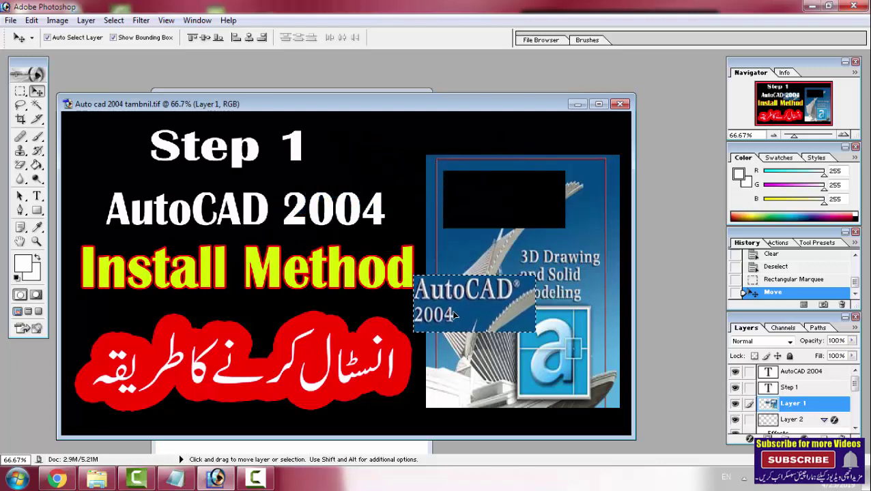
{"action": "left_click", "coordinate": [176, 284]}
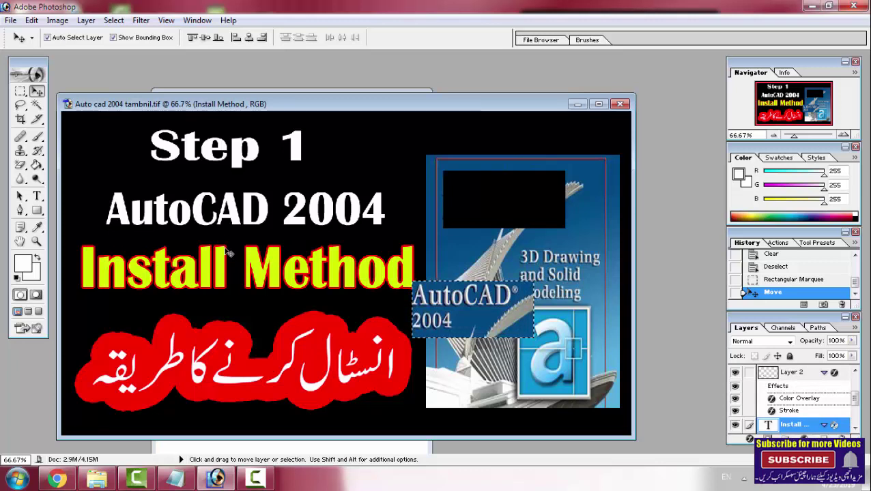
- Marquee a thin strip along the cover's left edge and dismiss the rasterize error
{"action": "left_click", "coordinate": [20, 91]}
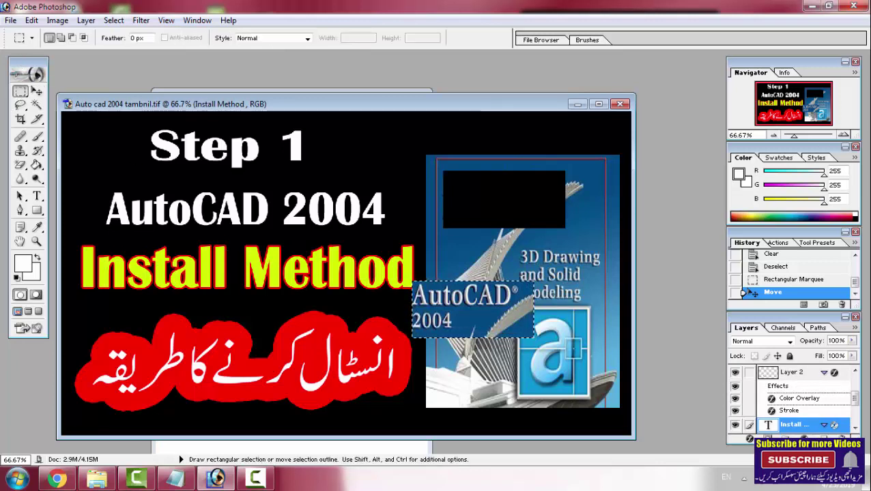
{"action": "left_click_drag", "start_coordinate": [409, 142], "coordinate": [435, 222]}
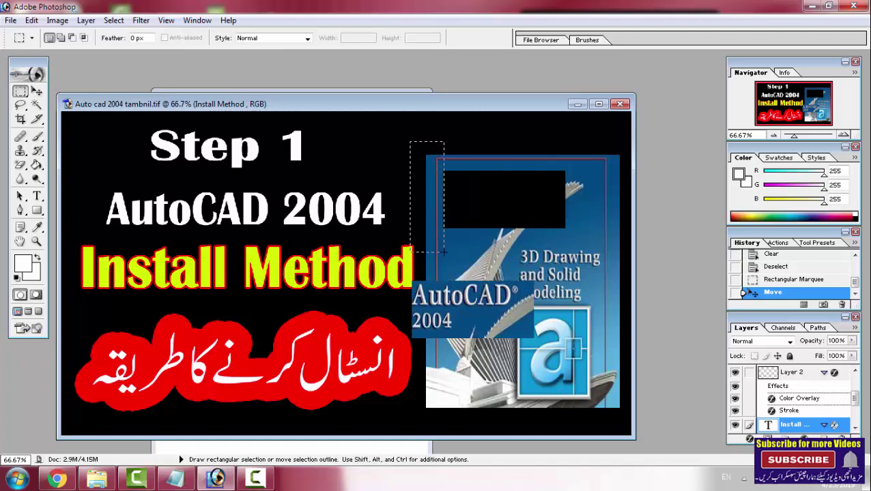
{"action": "left_click_drag", "start_coordinate": [444, 252], "coordinate": [445, 253]}
{"action": "key", "text": "Delete"}
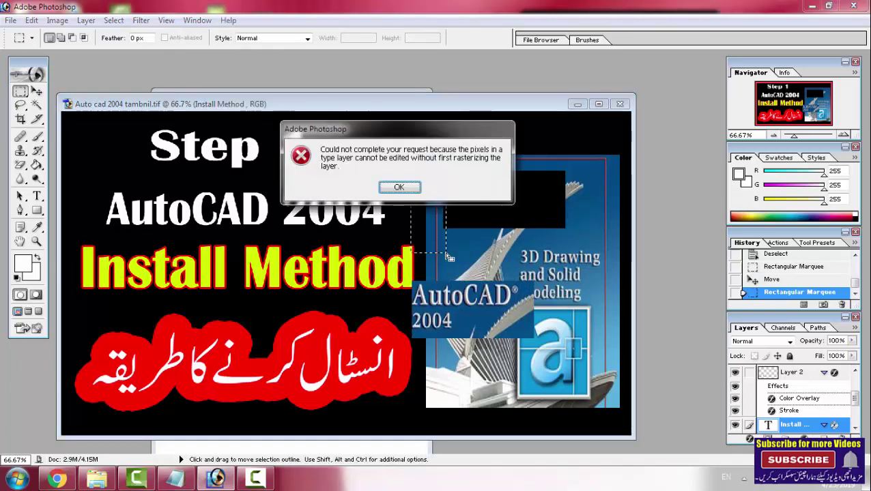
{"action": "left_click", "coordinate": [398, 187]}
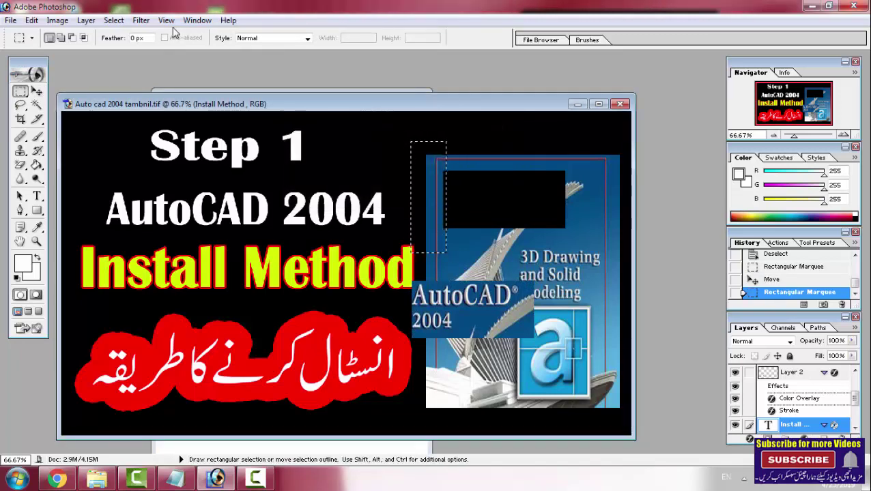
- Clear the selected strip on Layer 1 and nudge that layer slightly right and down
{"action": "left_click", "coordinate": [37, 91]}
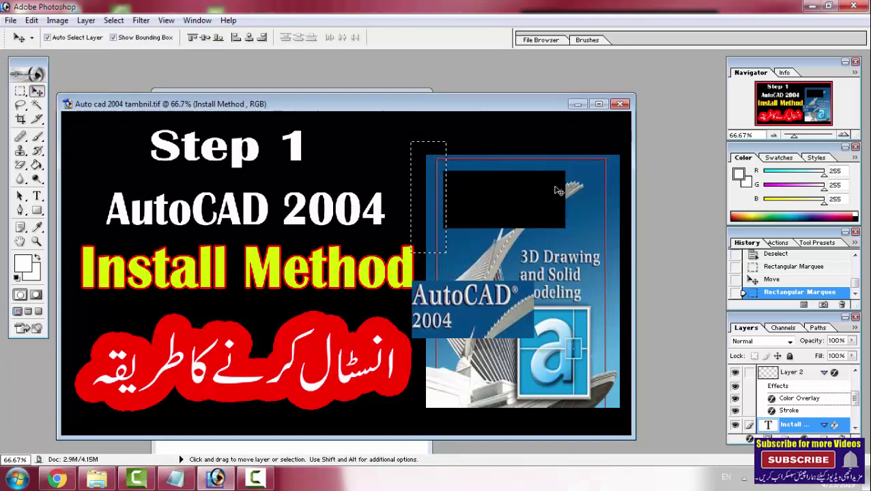
{"action": "left_click", "coordinate": [576, 192]}
{"action": "right_click", "coordinate": [577, 189]}
{"action": "left_click", "coordinate": [552, 185]}
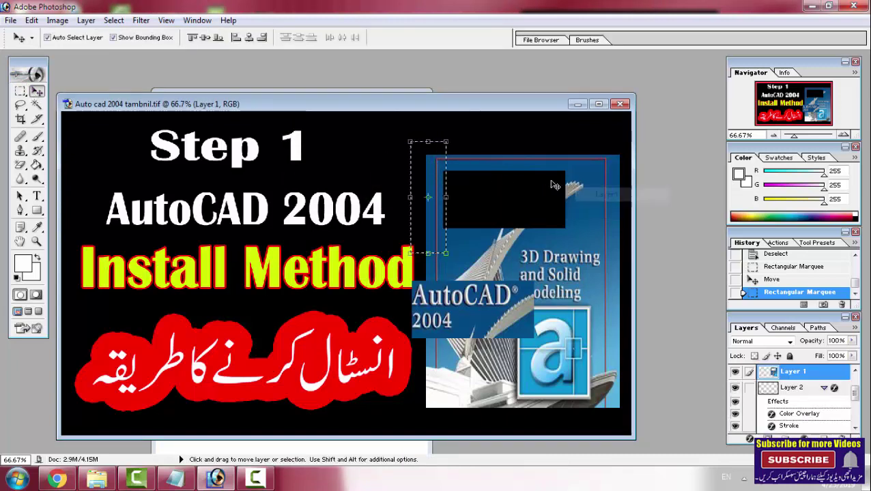
{"action": "key", "text": "Delete"}
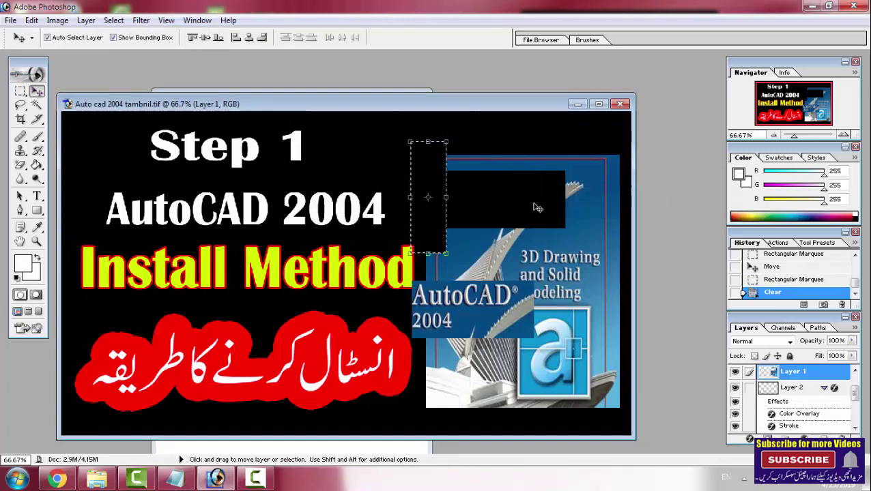
{"action": "left_click_drag", "start_coordinate": [472, 311], "coordinate": [477, 315]}
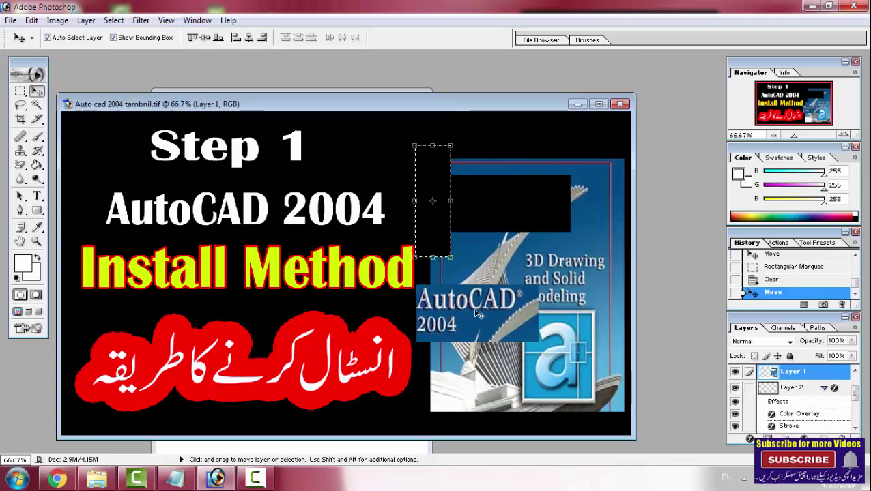
{"action": "left_click", "coordinate": [489, 202]}
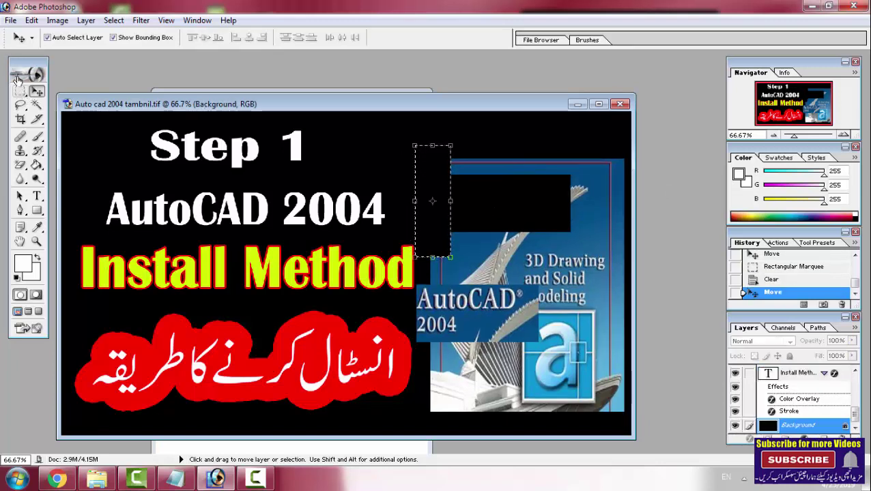
- Marquee a thin strip of blue background just above the 3D Drawing text
{"action": "left_click_drag", "start_coordinate": [17, 79], "coordinate": [1, 72]}
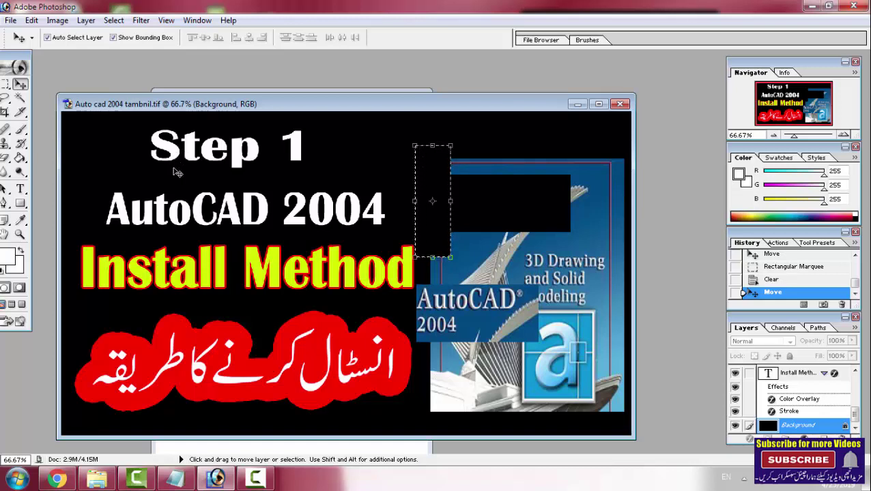
{"action": "left_click", "coordinate": [6, 84]}
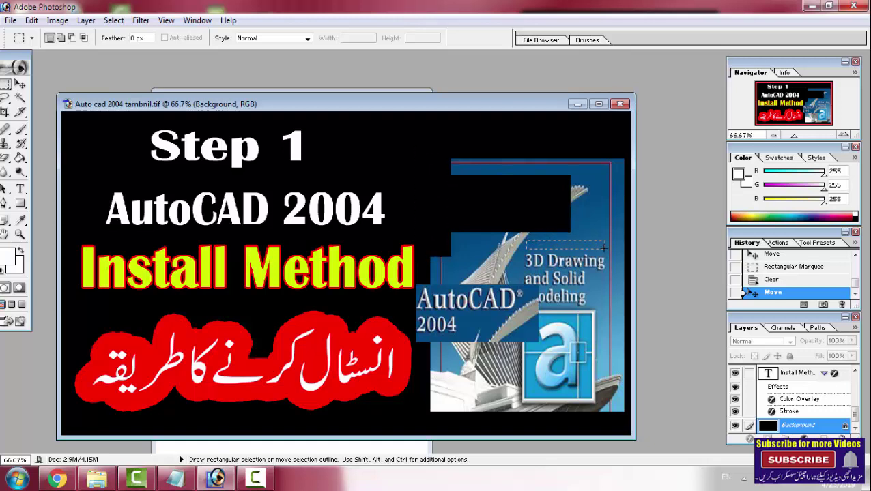
{"action": "left_click_drag", "start_coordinate": [603, 247], "coordinate": [604, 247]}
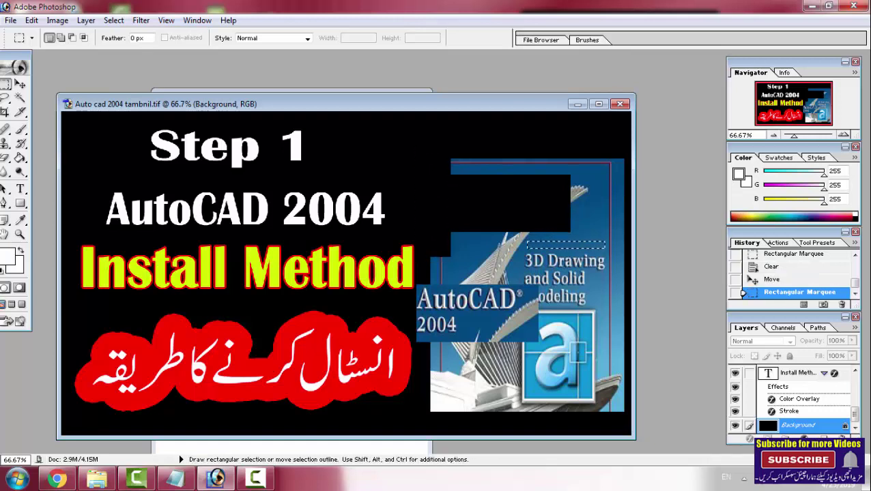
- Dismiss the locked-layer error and make Layer 1 the active layer
{"action": "left_click", "coordinate": [20, 84]}
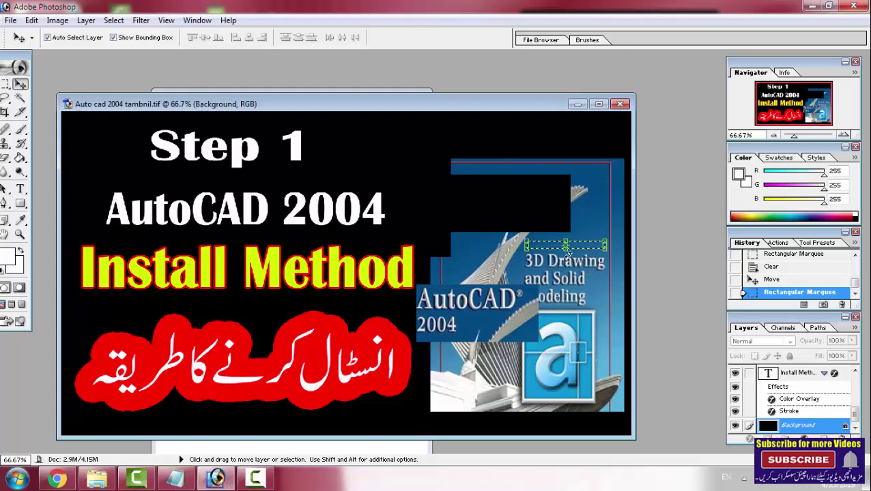
{"action": "left_click_drag", "start_coordinate": [566, 251], "coordinate": [567, 257]}
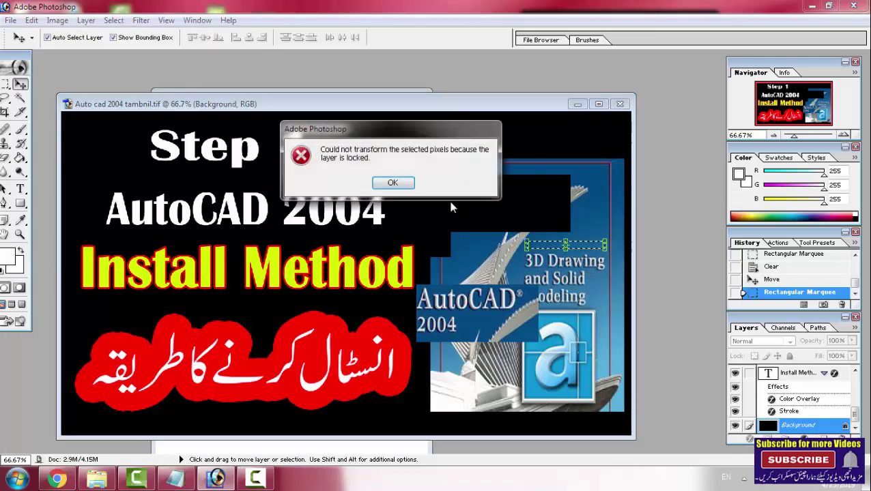
{"action": "left_click", "coordinate": [393, 184]}
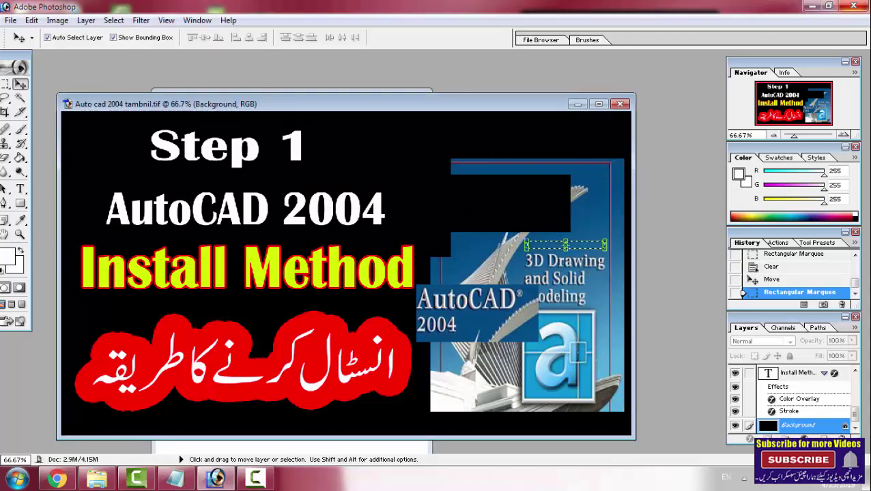
{"action": "left_click", "coordinate": [599, 193]}
{"action": "right_click", "coordinate": [598, 192]}
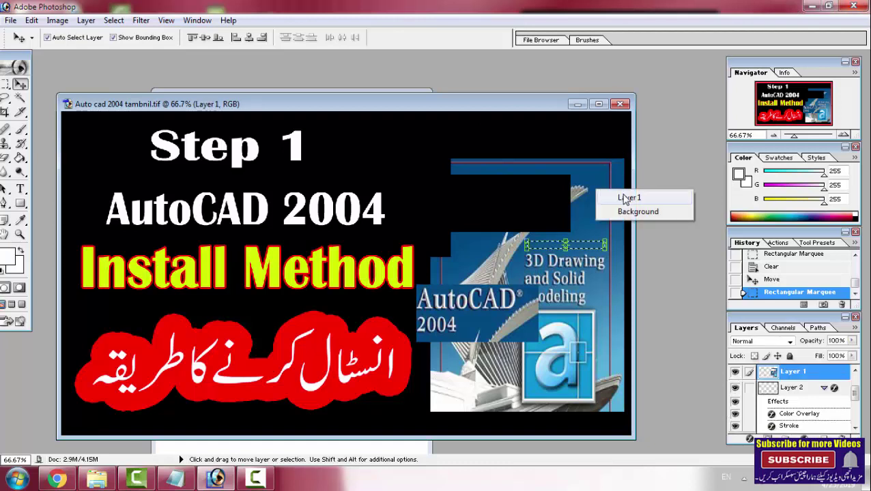
{"action": "left_click", "coordinate": [626, 198]}
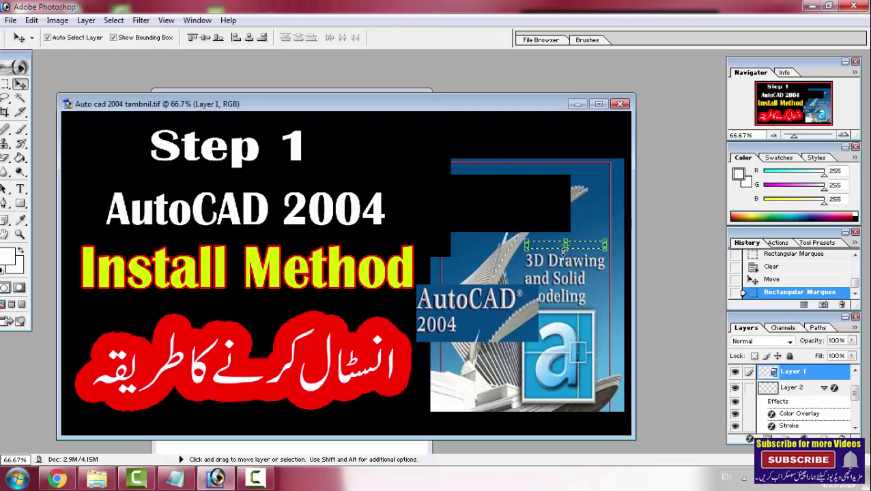
- Stretch the blue strip down and left over the 3D Drawing text and apply the transform
{"action": "left_click_drag", "start_coordinate": [565, 247], "coordinate": [561, 370]}
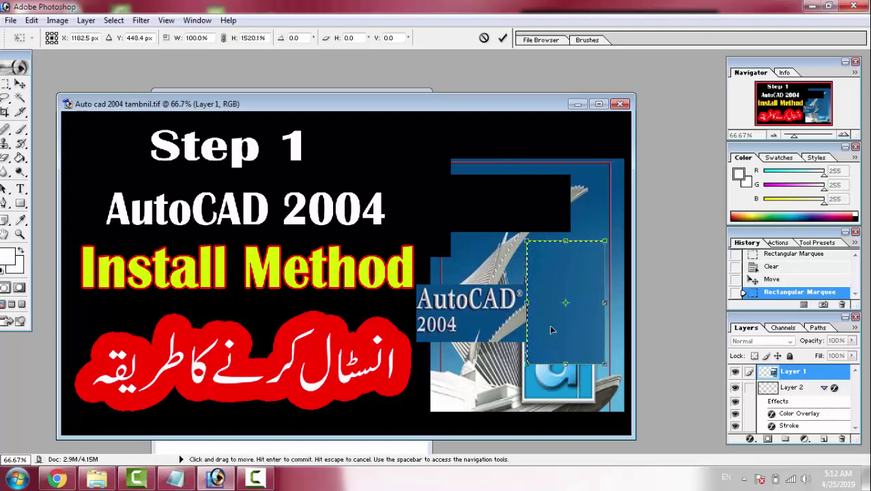
{"action": "left_click_drag", "start_coordinate": [527, 302], "coordinate": [423, 299]}
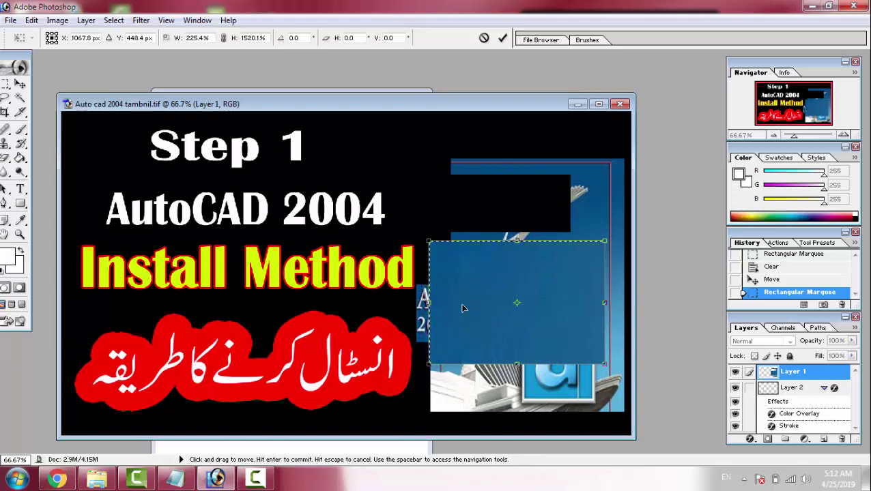
{"action": "left_click_drag", "start_coordinate": [517, 365], "coordinate": [520, 353]}
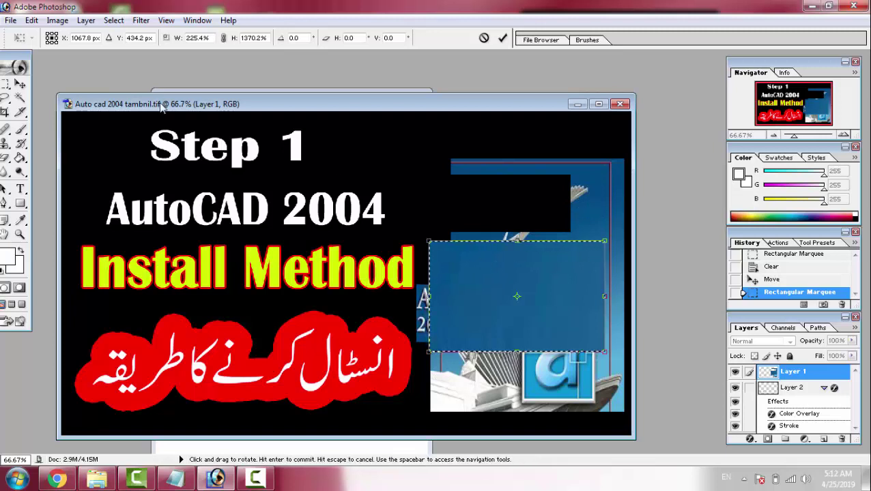
{"action": "key", "text": "m"}
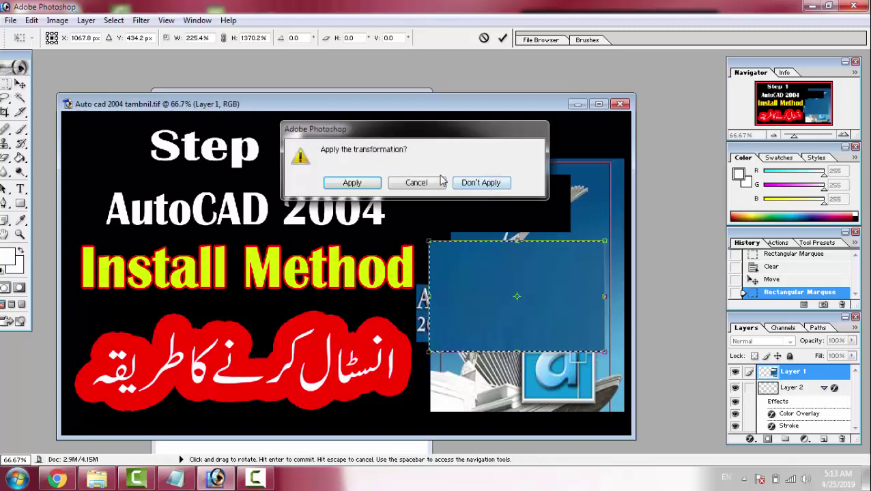
{"action": "left_click", "coordinate": [352, 183]}
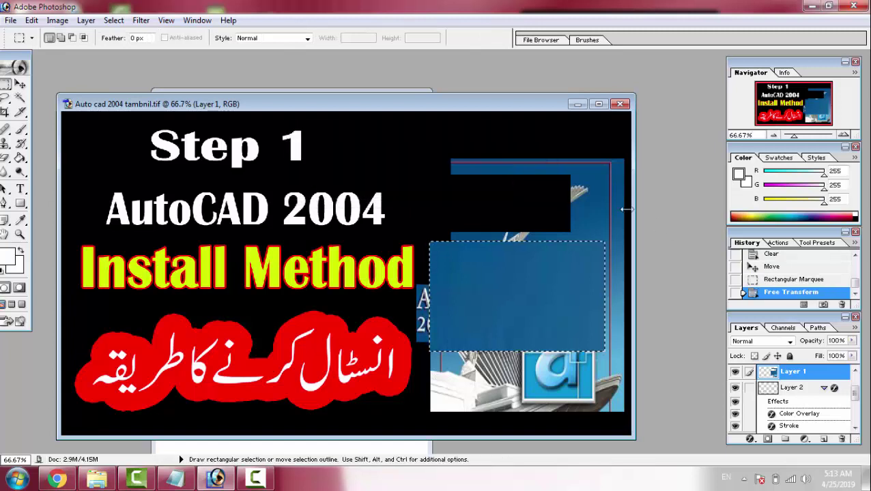
- Free-transform a small blue strip from the cover's top right downward along its right side
{"action": "left_click", "coordinate": [591, 167]}
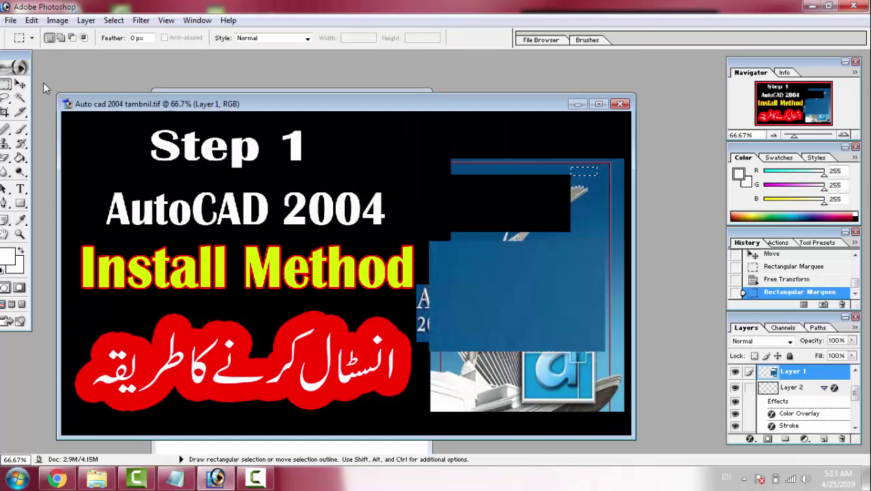
{"action": "left_click", "coordinate": [20, 84]}
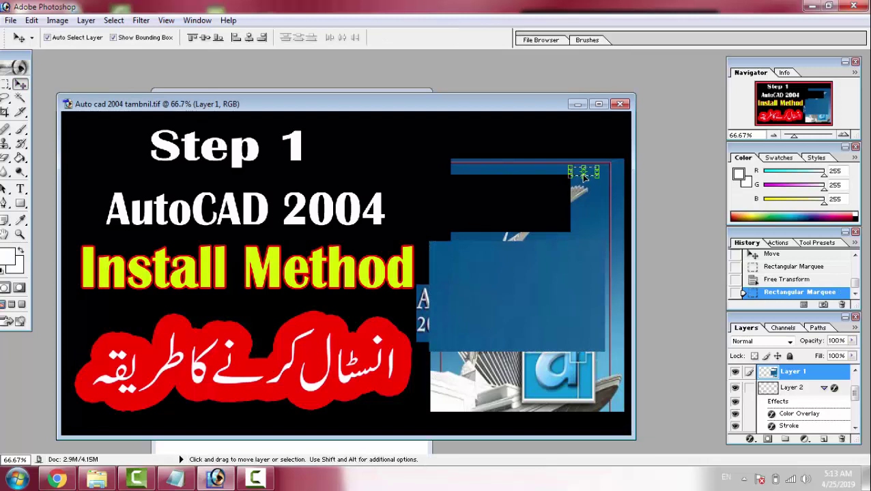
{"action": "key", "text": "ctrl+t"}
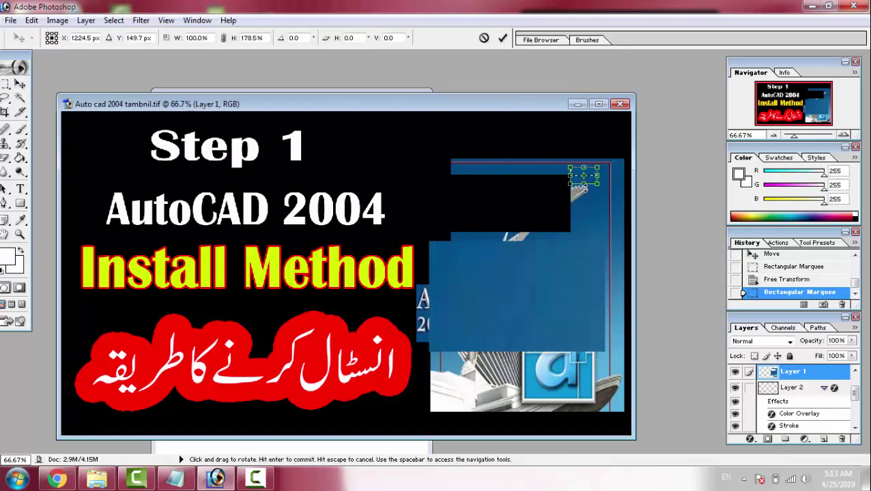
{"action": "left_click_drag", "start_coordinate": [584, 188], "coordinate": [588, 249]}
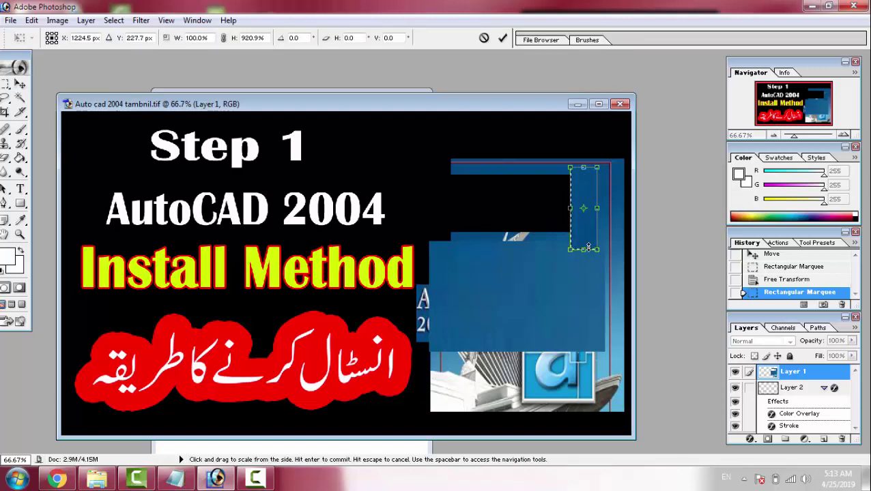